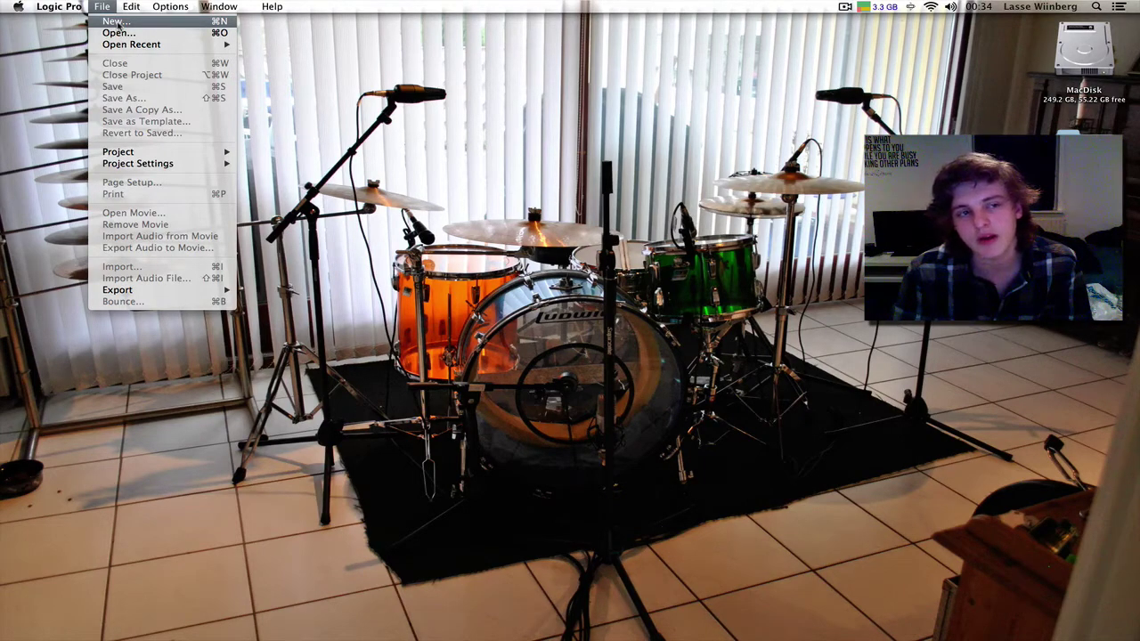
- Start a new Empty Project and create its default mono Audio 1 track
left_click(116, 21)
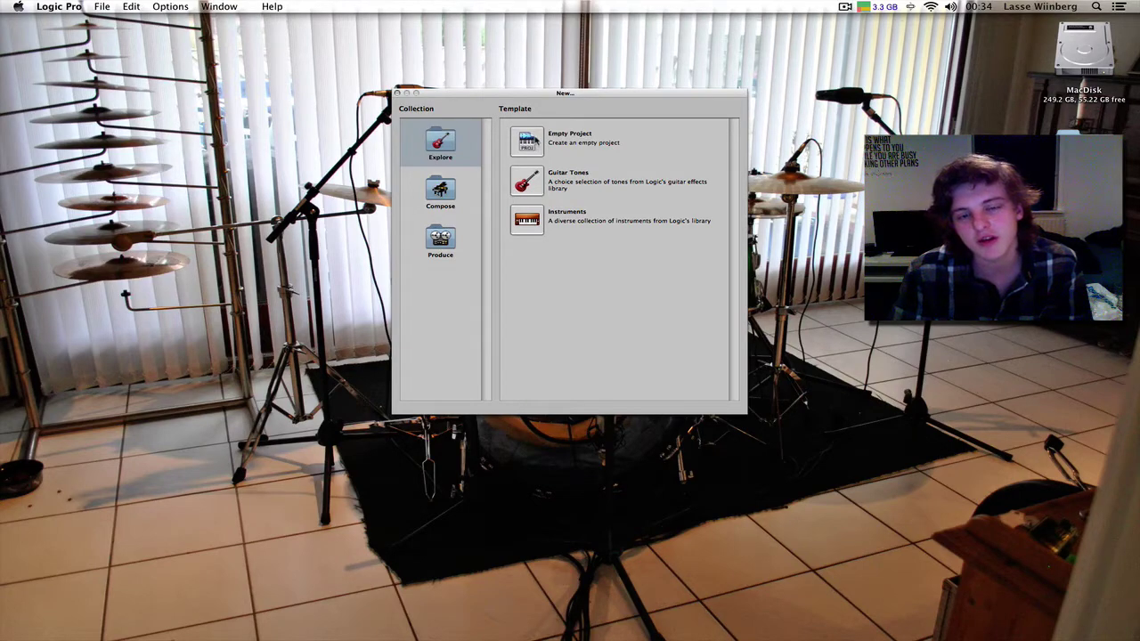
double_click(534, 140)
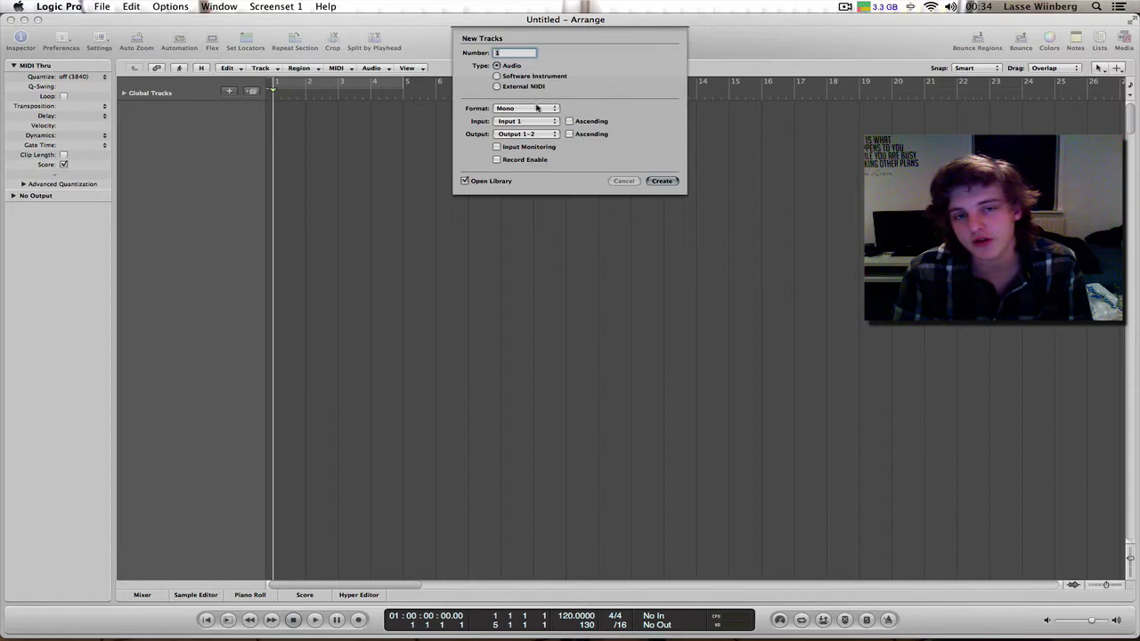
left_click(663, 181)
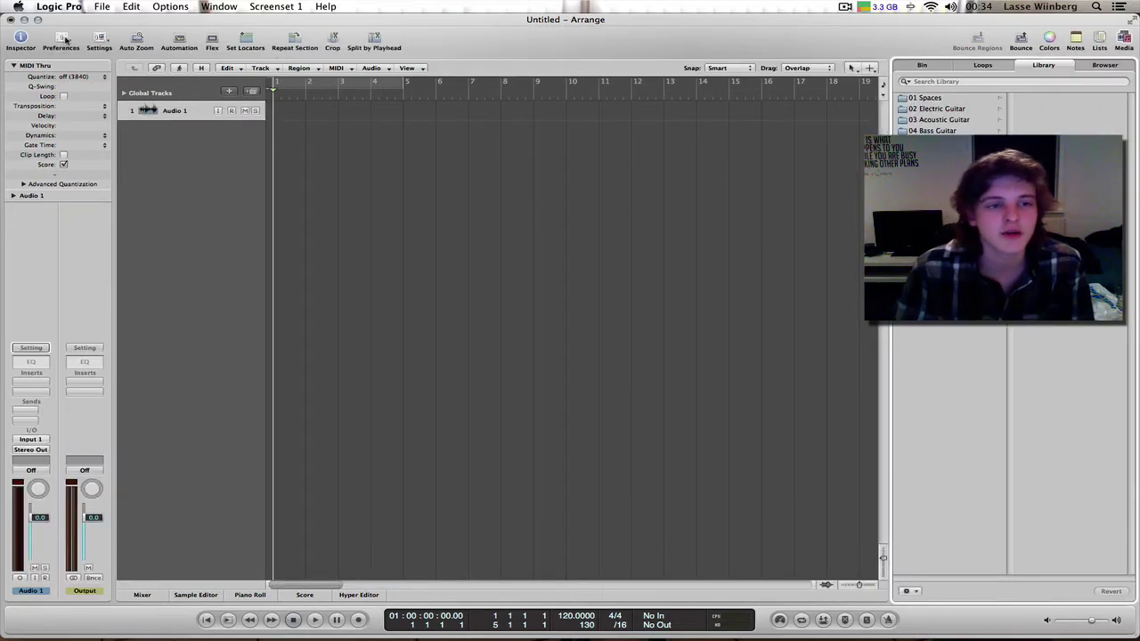
left_click(67, 41)
- Open the Audio preferences, then launch Saffire MixControl from the Dock's Applications stack
left_click(91, 55)
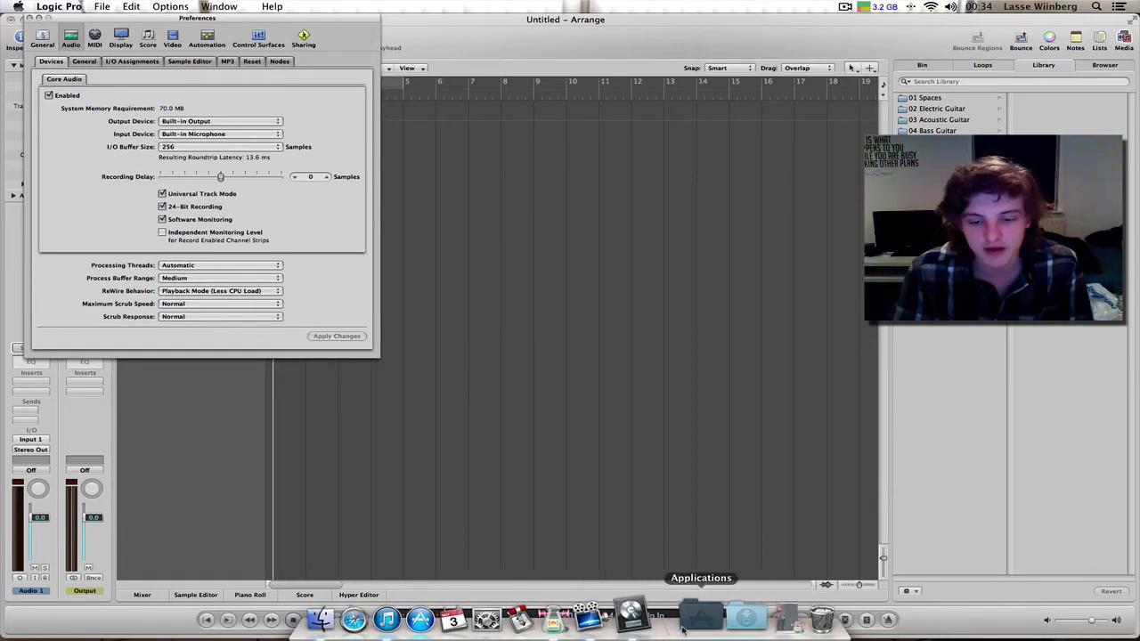
left_click(686, 623)
scroll(713, 473, "down", 3)
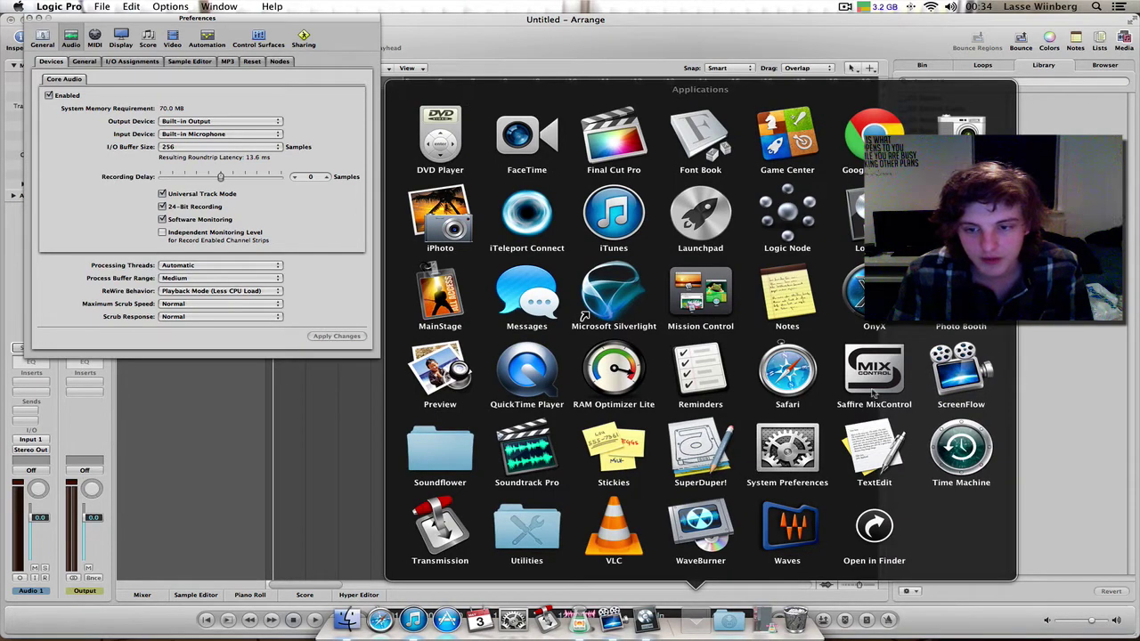
key("Escape")
- Close and quit Saffire MixControl to return to Logic's Audio preferences
key("cmd+w")
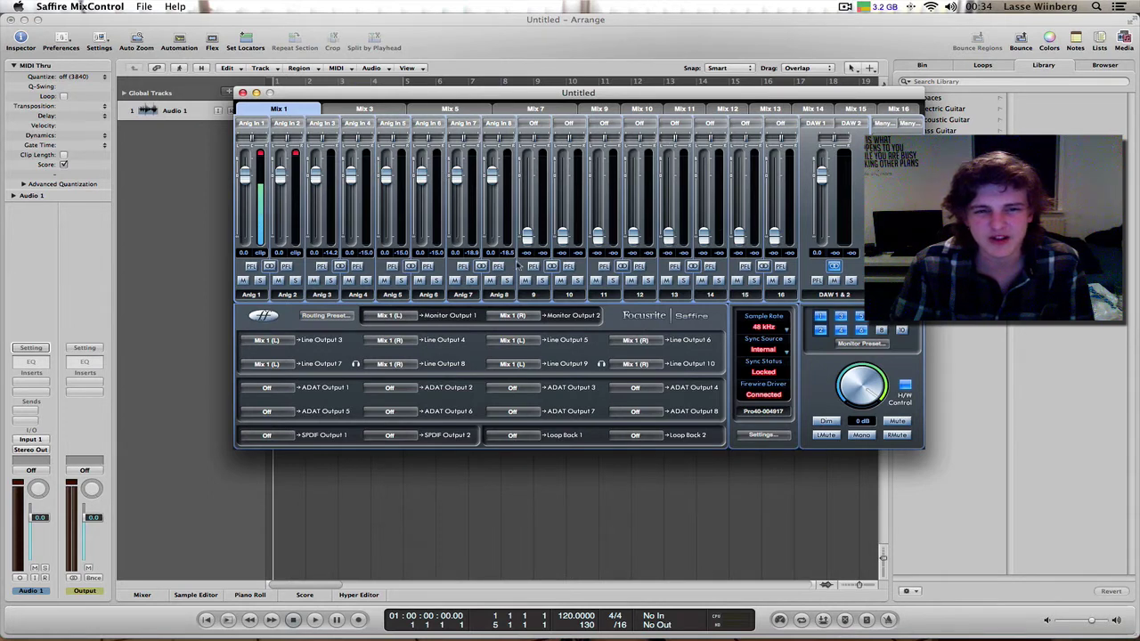
left_click(107, 8)
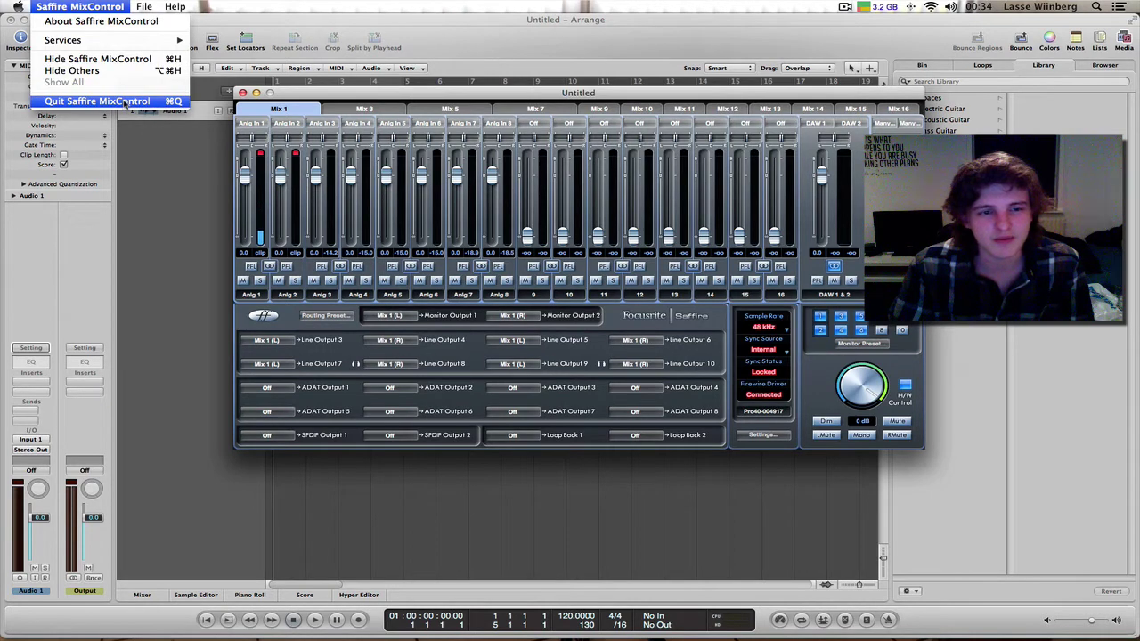
left_click(125, 101)
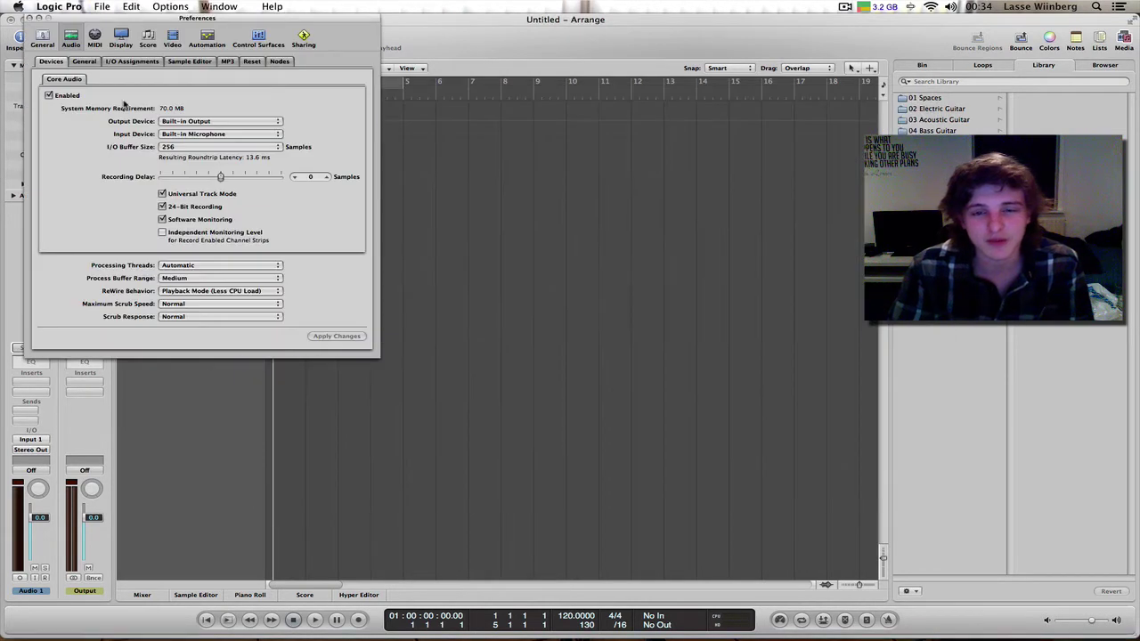
- Set the output device to Saffire and the I/O buffer size to 1024 samples
left_click(195, 122)
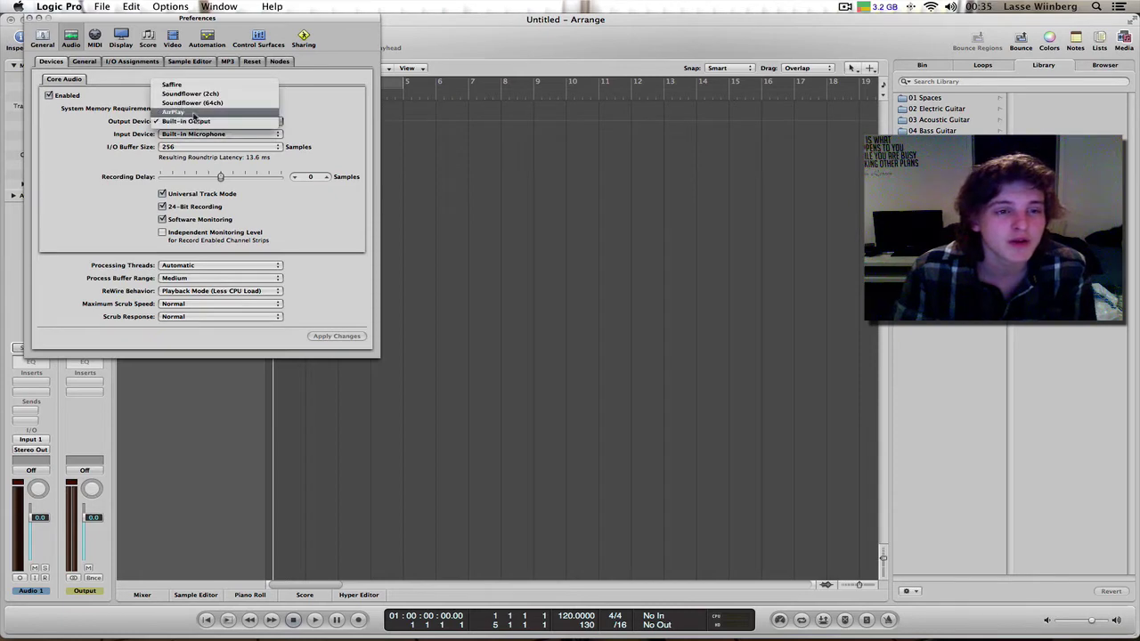
left_click(190, 85)
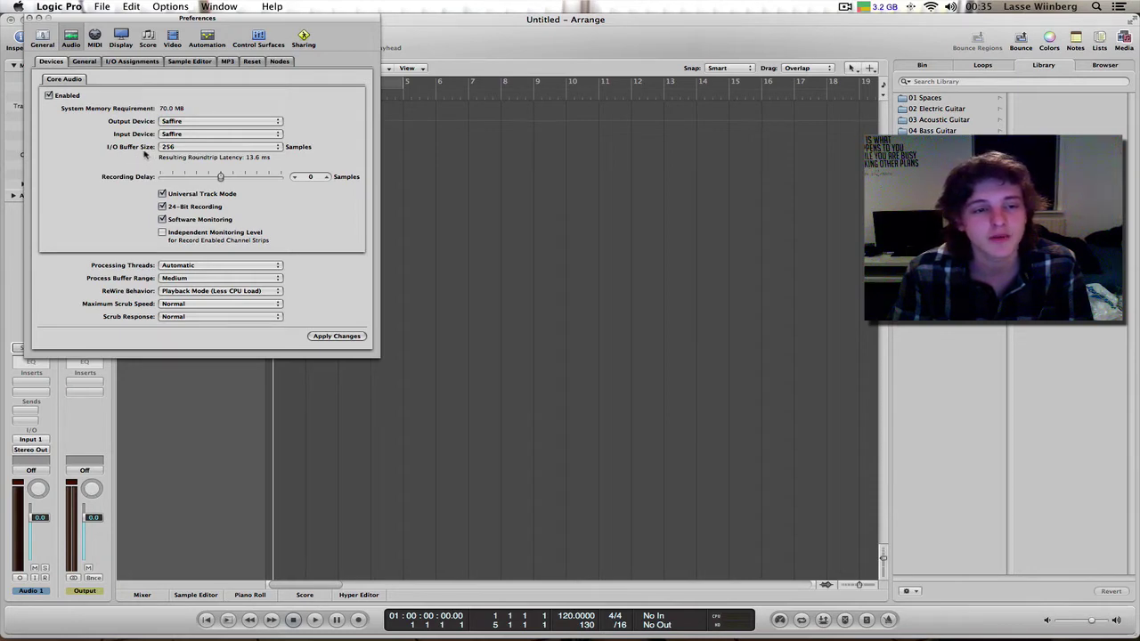
left_click(169, 149)
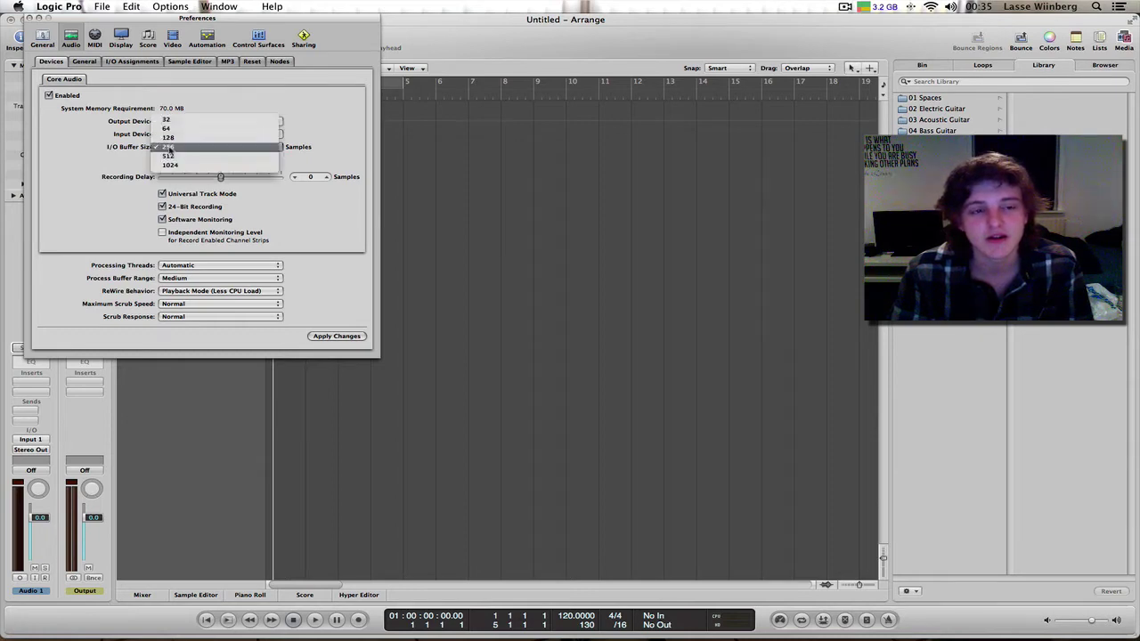
left_click(188, 166)
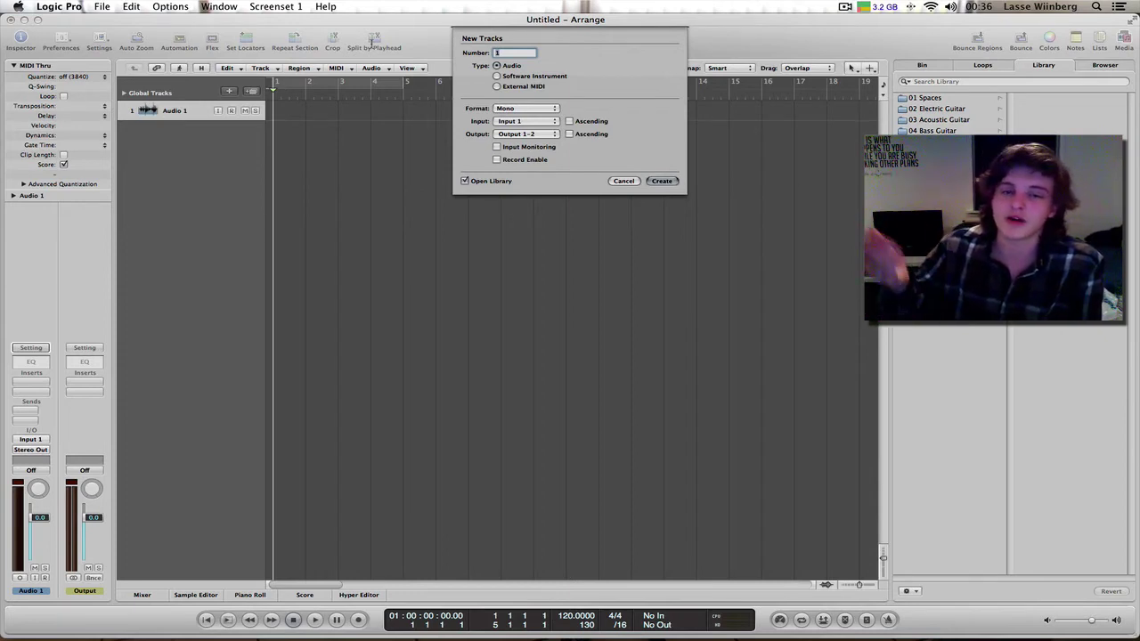
- Set the new-track count to 2, starting at Input 1 with ascending inputs
type("2")
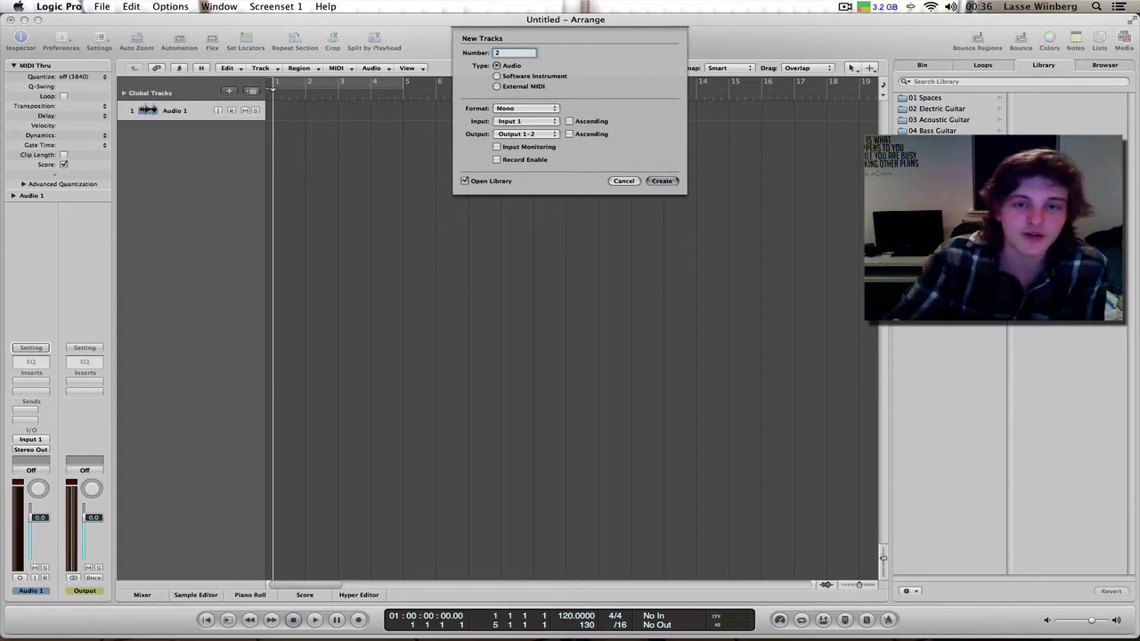
left_click(526, 121)
mouse_move(522, 138)
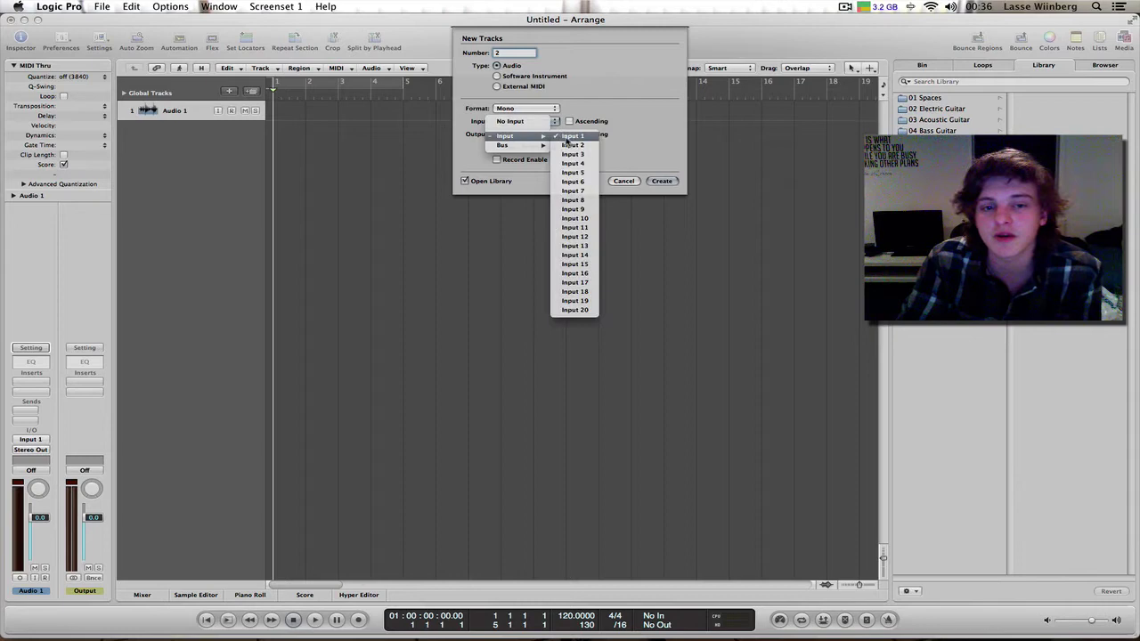
left_click(570, 137)
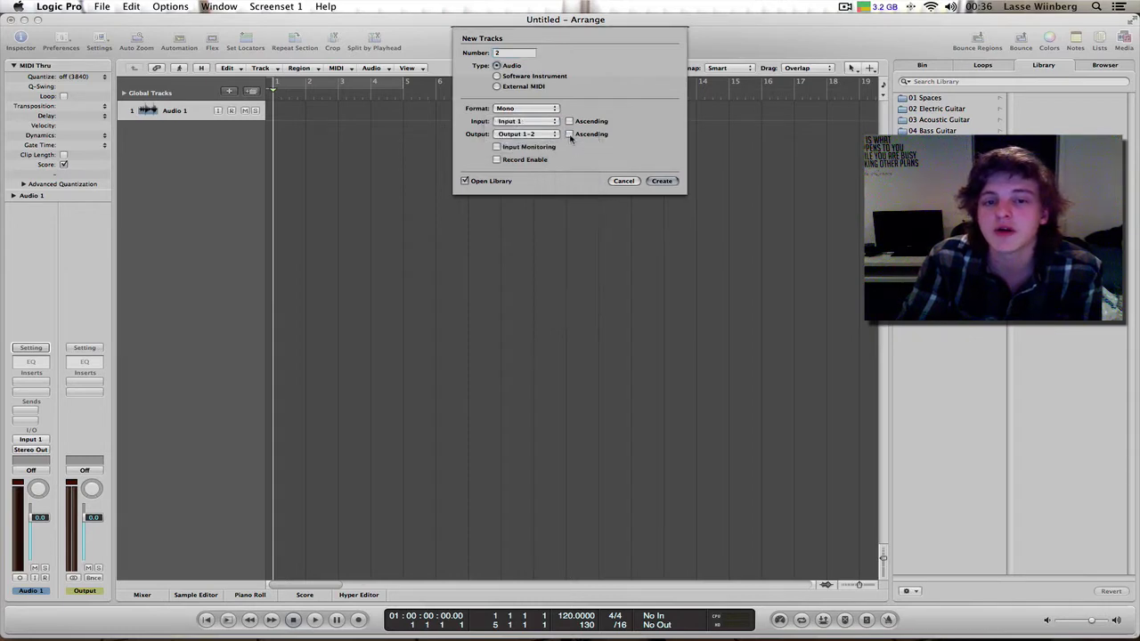
left_click(570, 122)
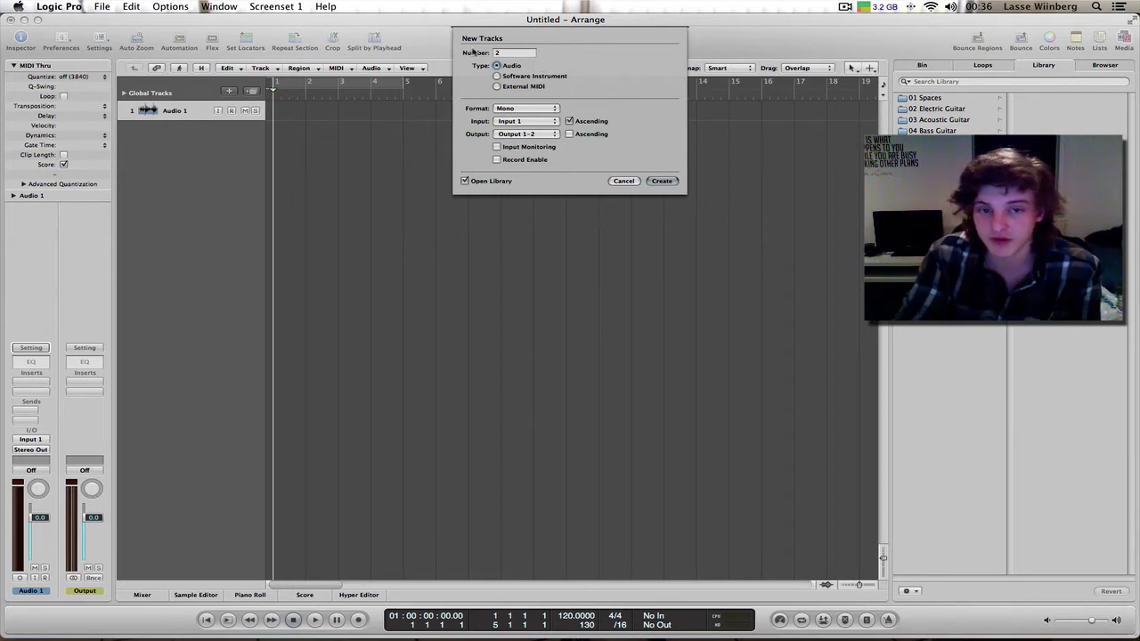
left_click(519, 122)
mouse_move(534, 137)
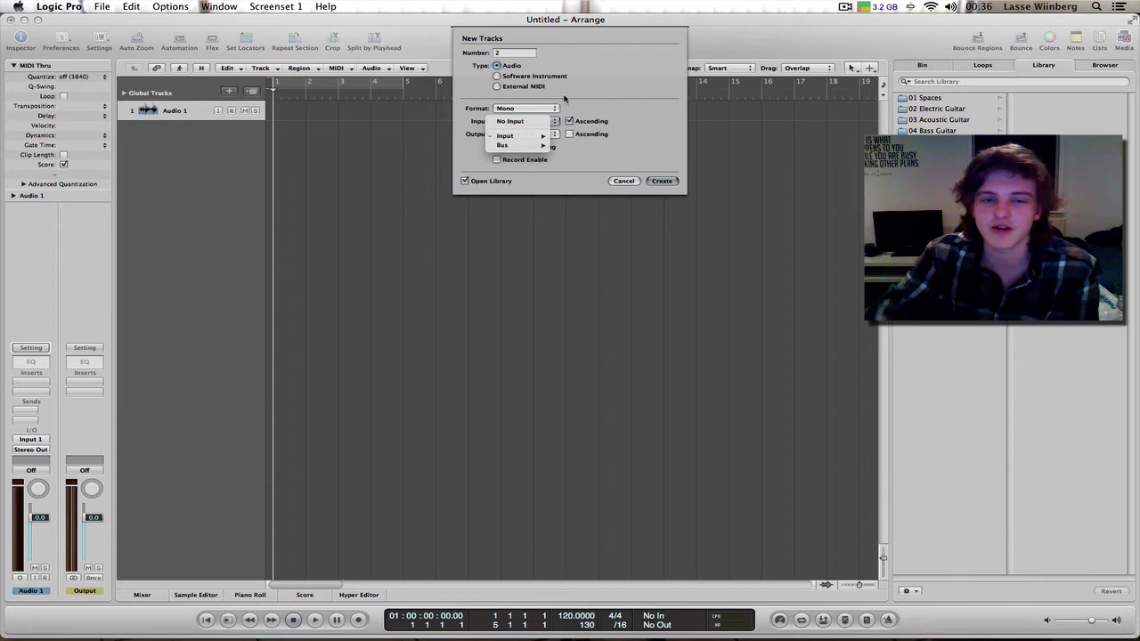
left_click(619, 61)
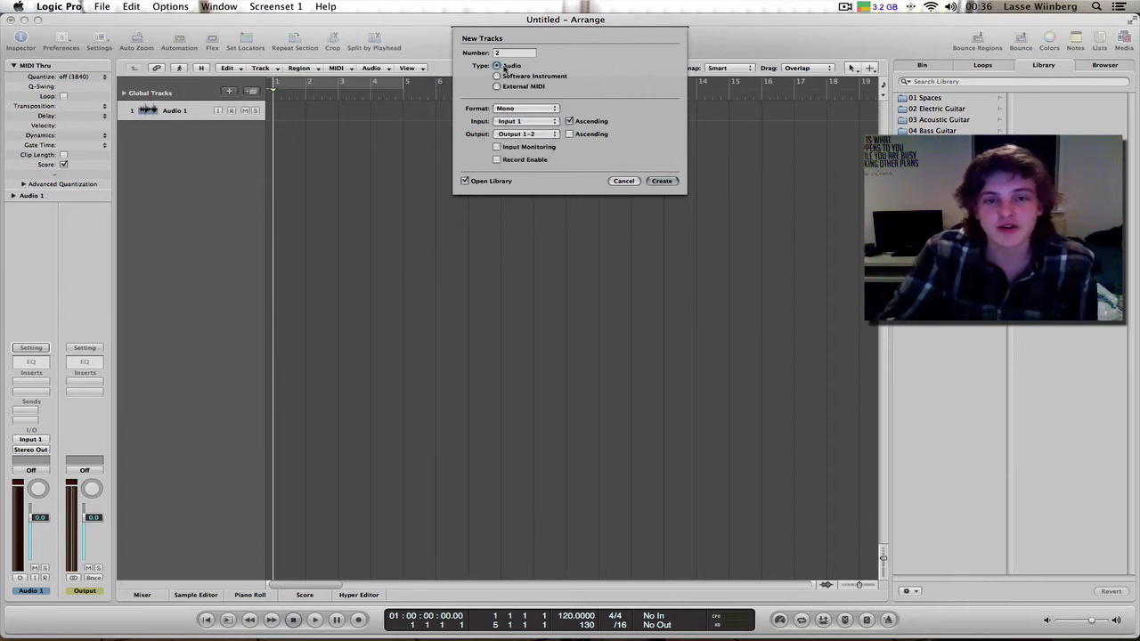
- Keep the two tracks mono, route them to Output 1-2, and create them
left_click(513, 109)
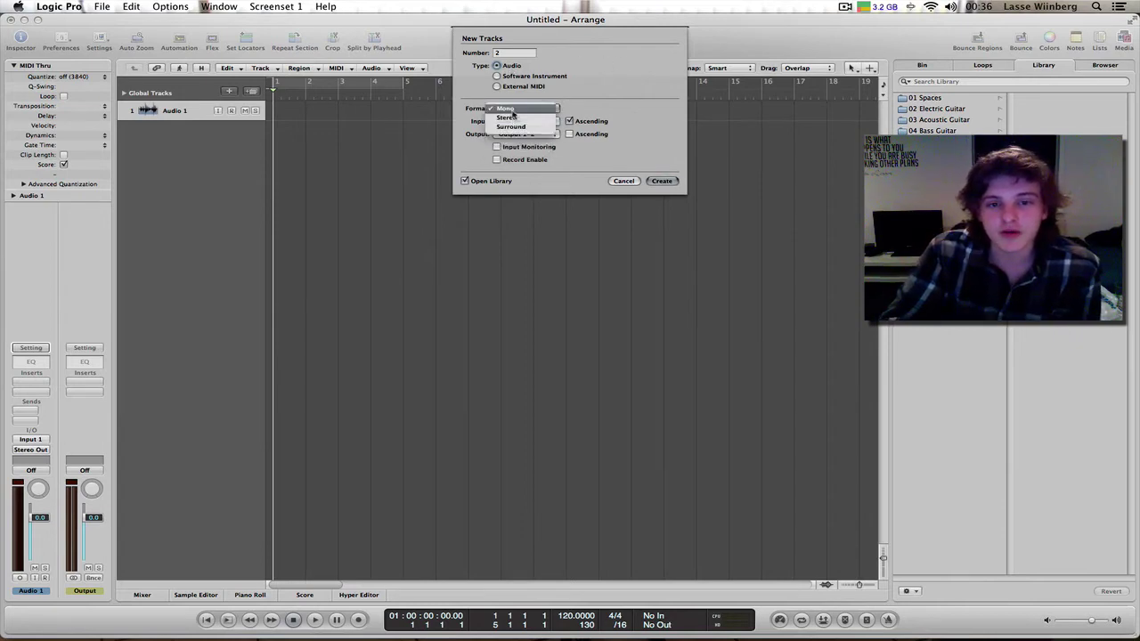
left_click(505, 110)
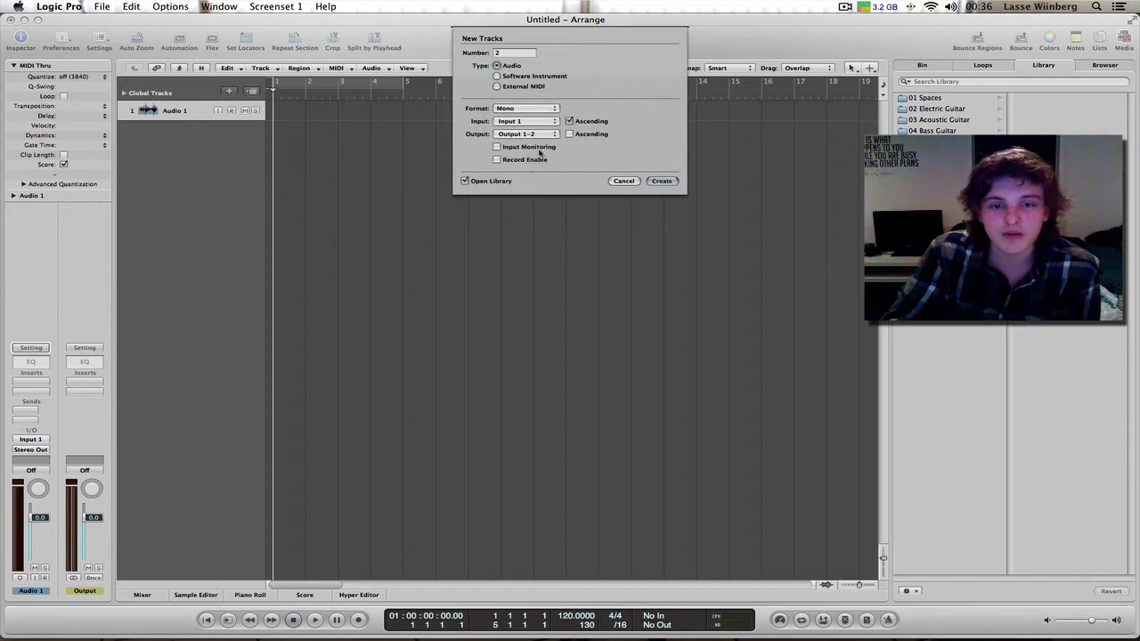
left_click(531, 135)
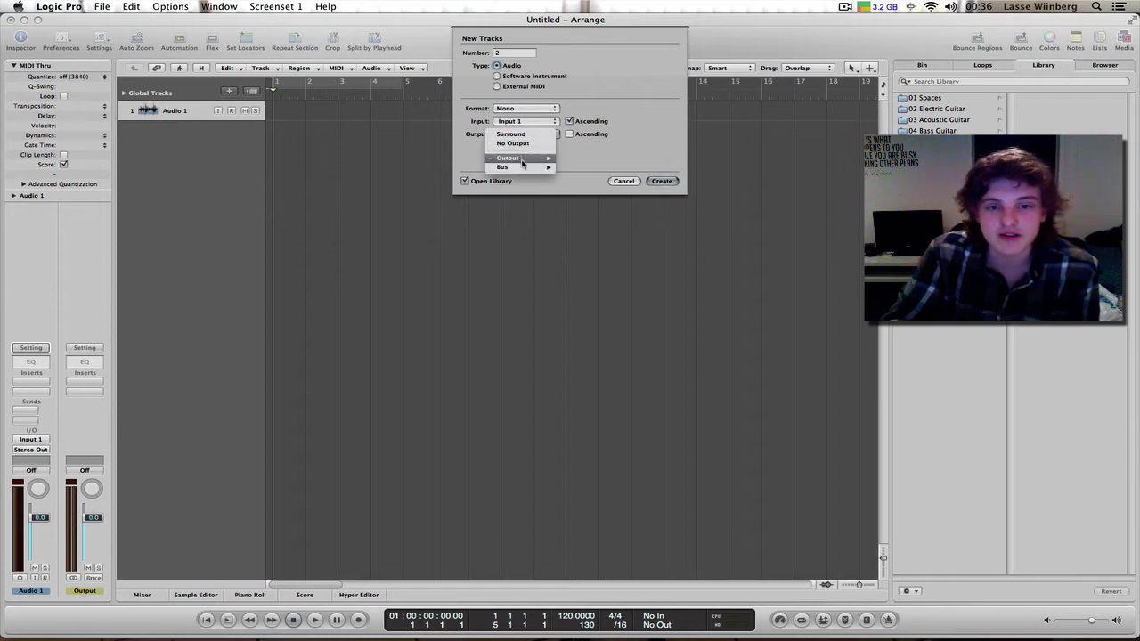
mouse_move(525, 161)
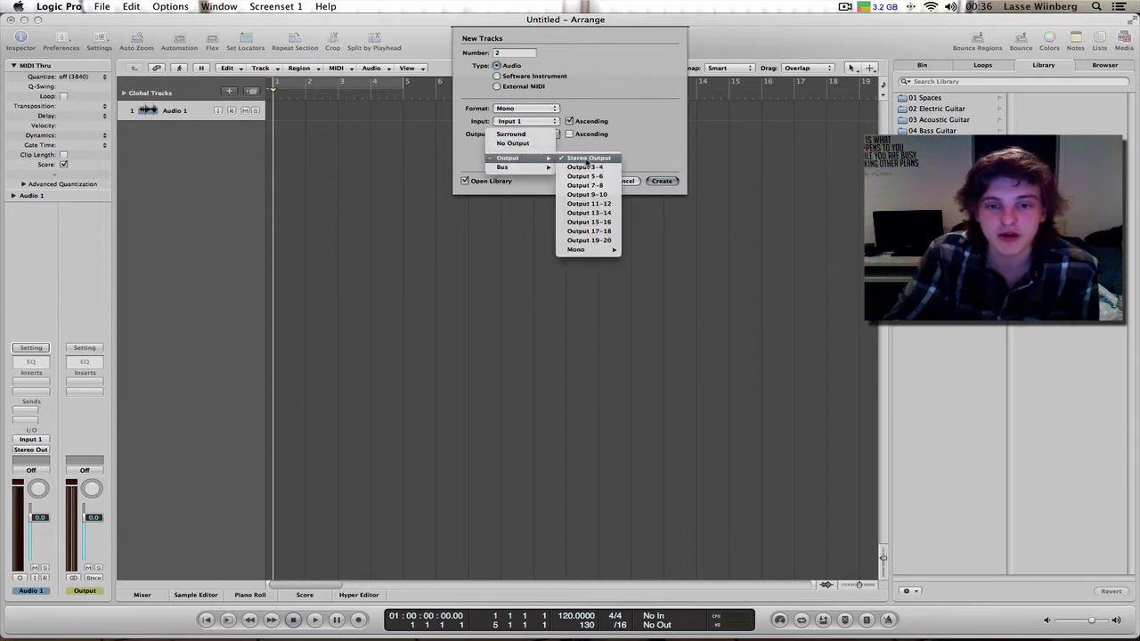
left_click(586, 161)
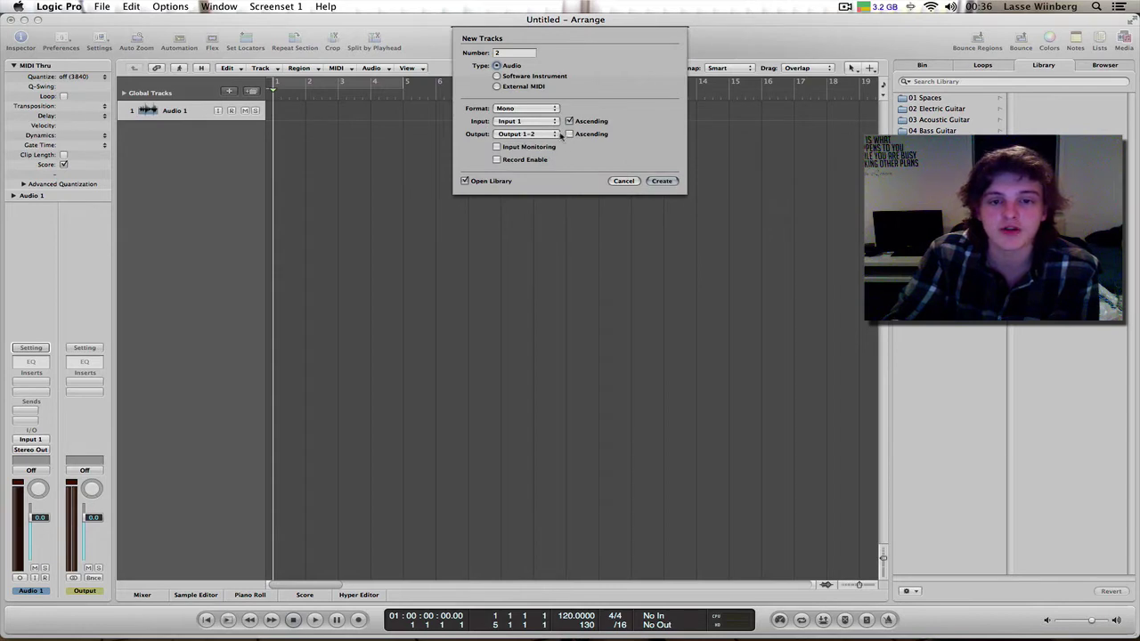
left_click(661, 185)
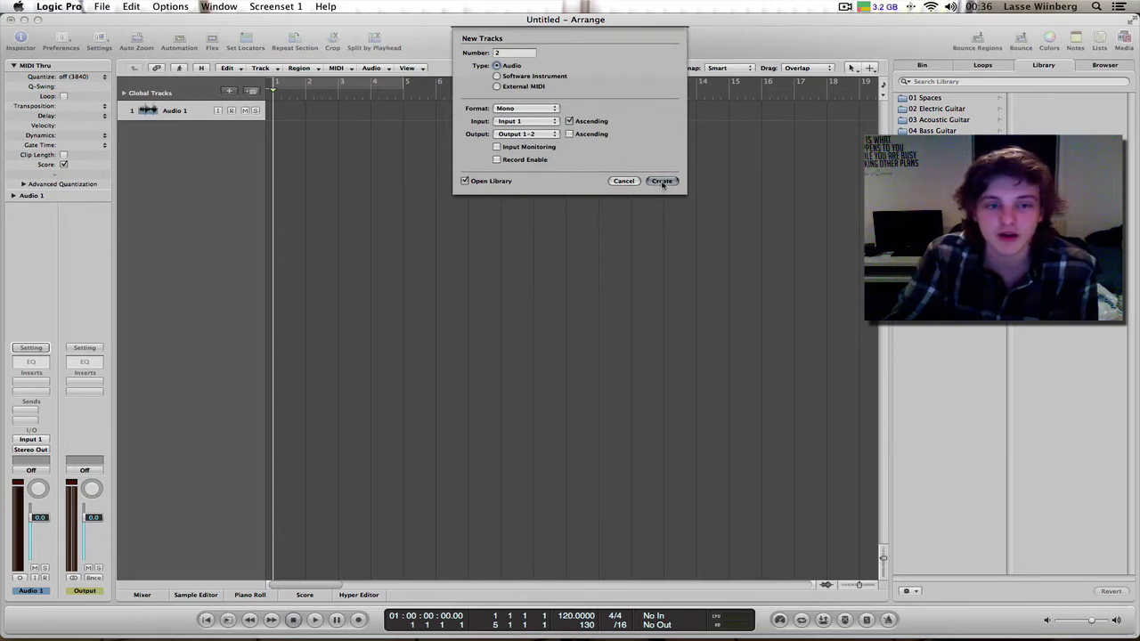
- Delete the Audio 1 track, leaving Audio 2 and Audio 3
left_click(175, 111)
key("Down")
key("Down")
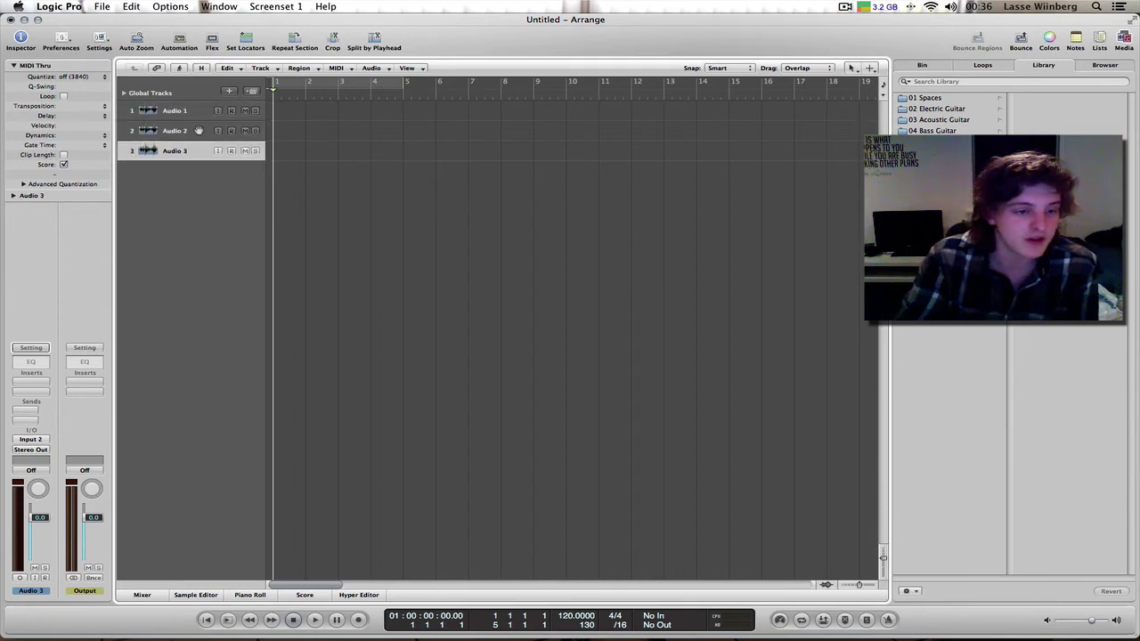
left_click(199, 131)
key("Up")
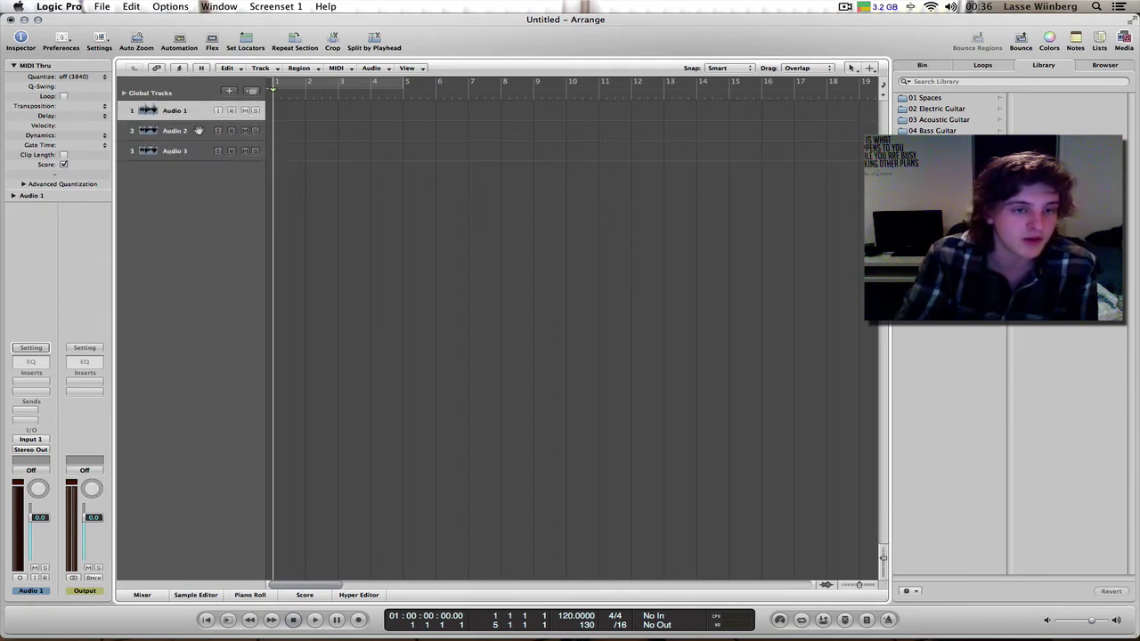
key("super+BackSpace")
- Rename the remaining tracks to 'Rode NT2-a' and 'Shure SM57'
double_click(183, 110)
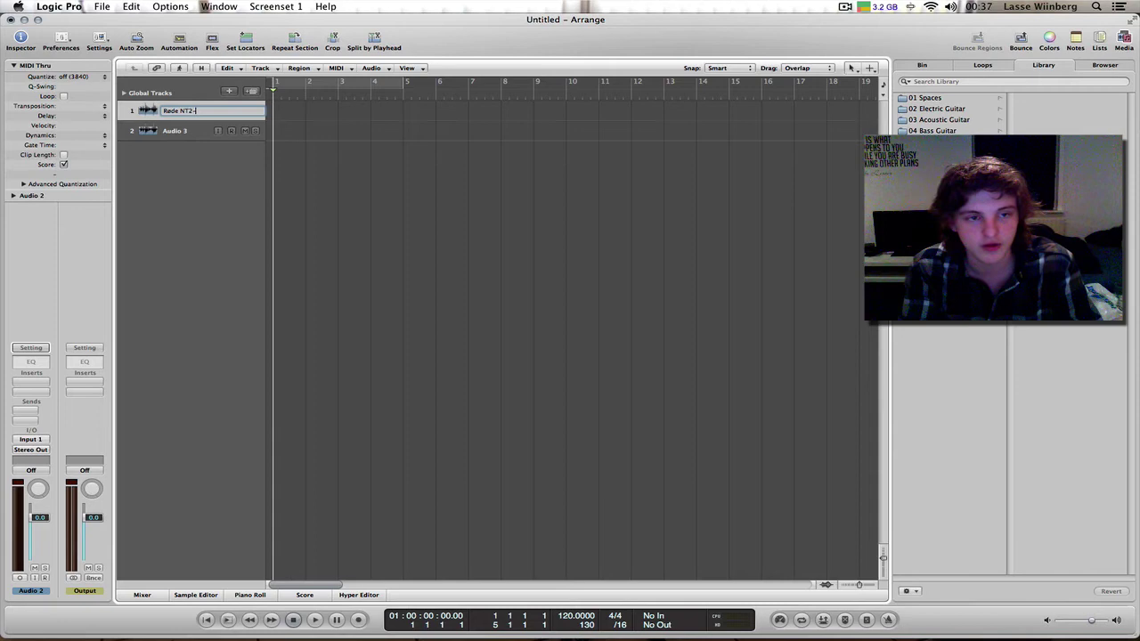
key("Return")
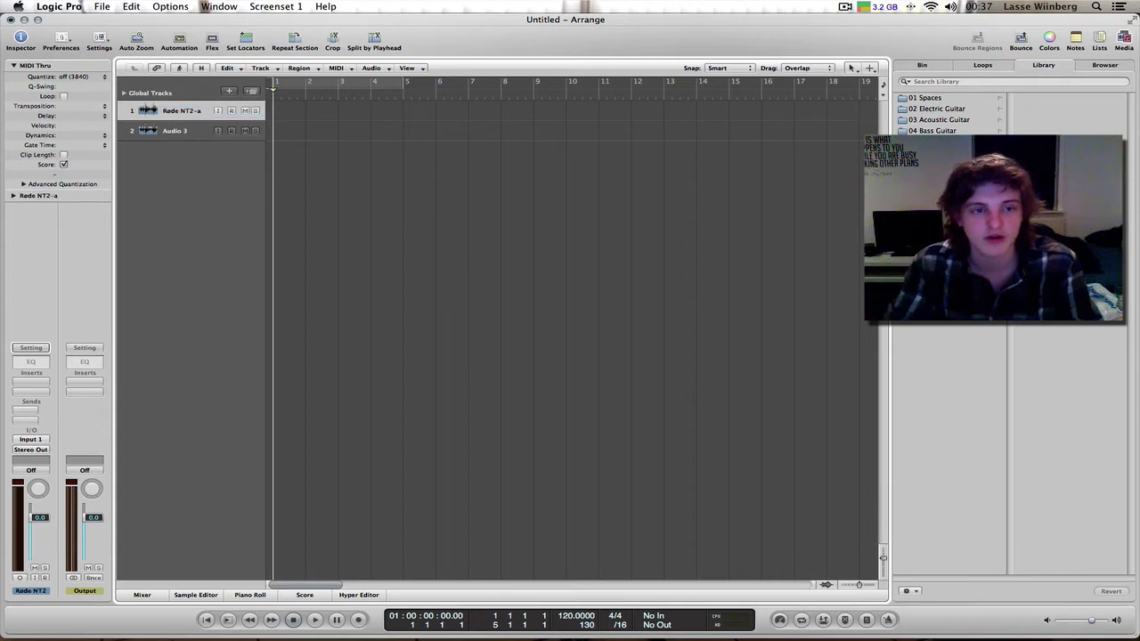
double_click(181, 130)
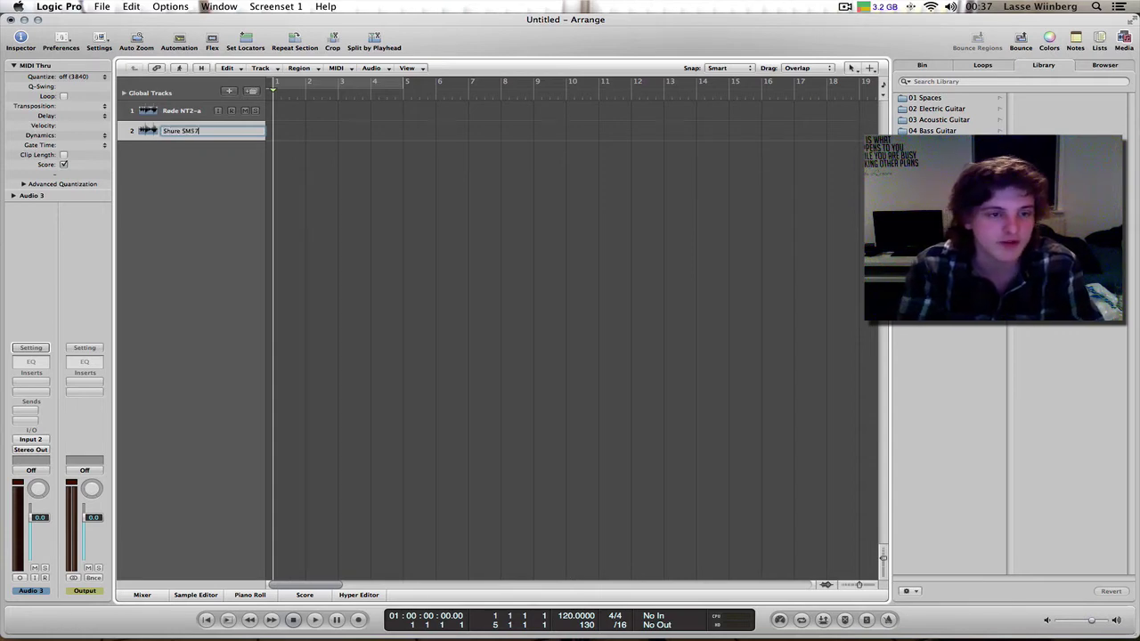
type("Shure SM57")
key("Return")
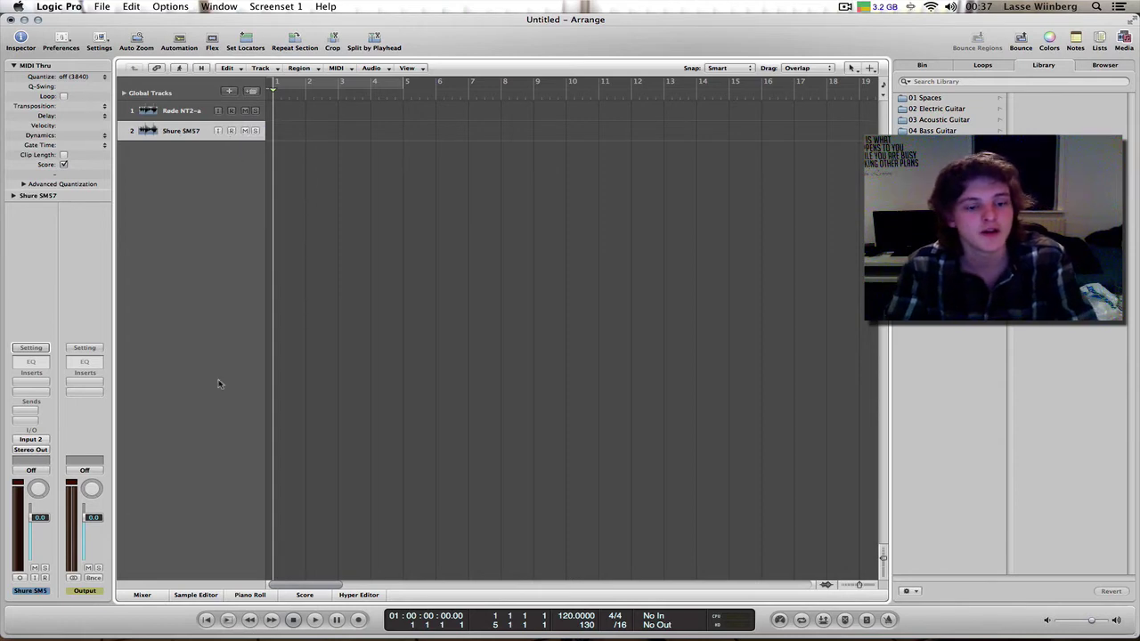
- Mute both channel strips in the Mixer and bring up the Save dialog
left_click(142, 595)
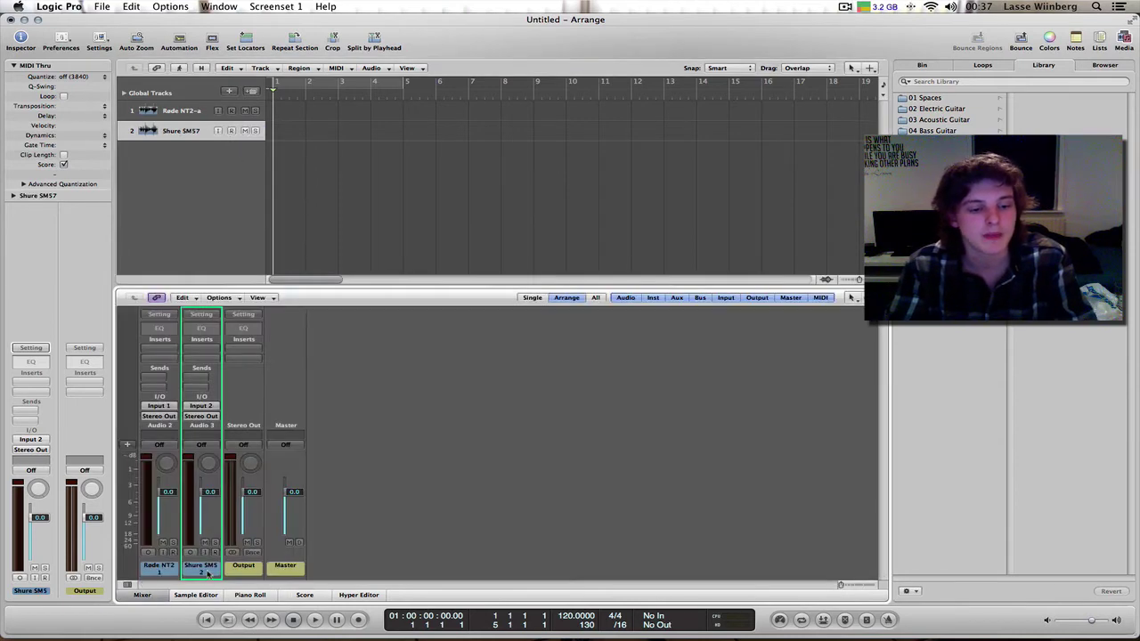
left_click_drag(208, 575, 147, 557)
left_click(163, 542)
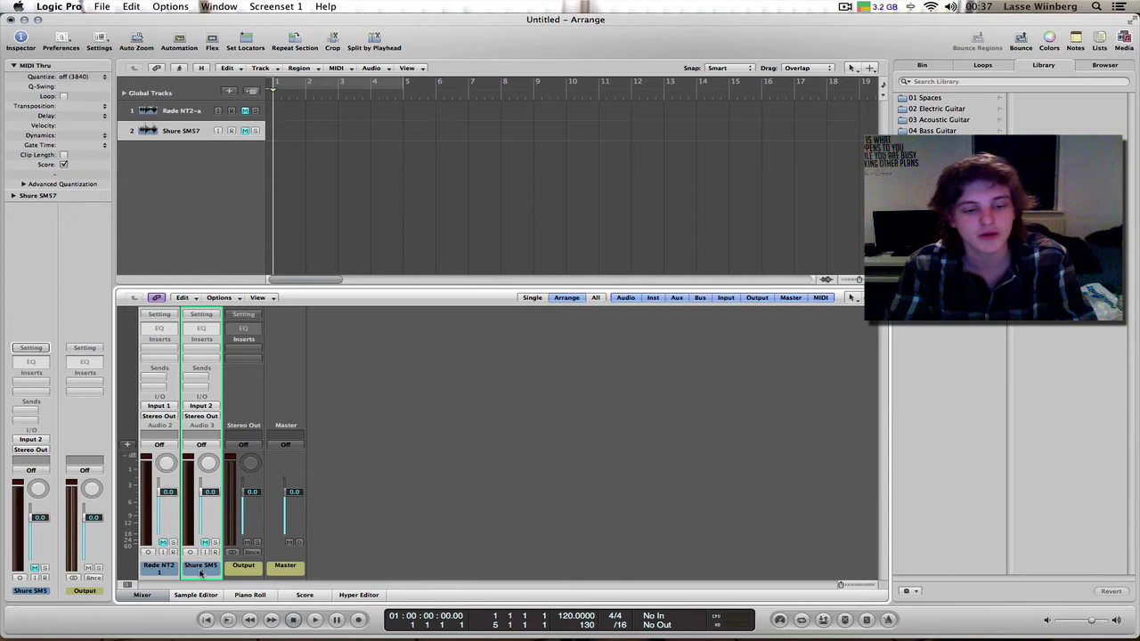
key("super+s")
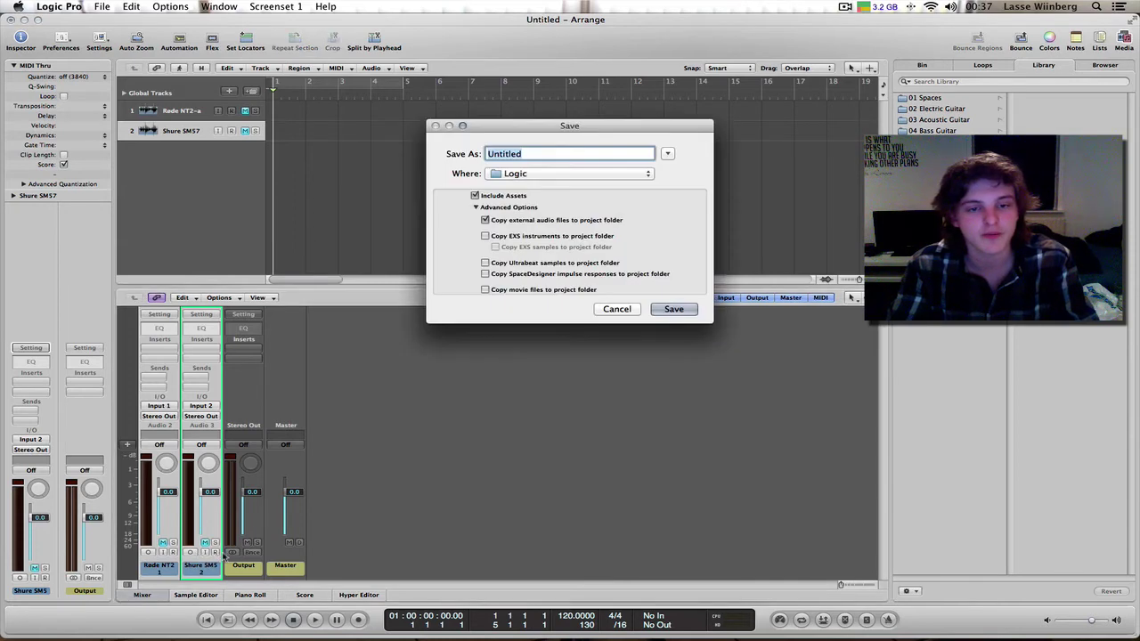
- Save the project to the Desktop under the name 'test'
left_click(644, 178)
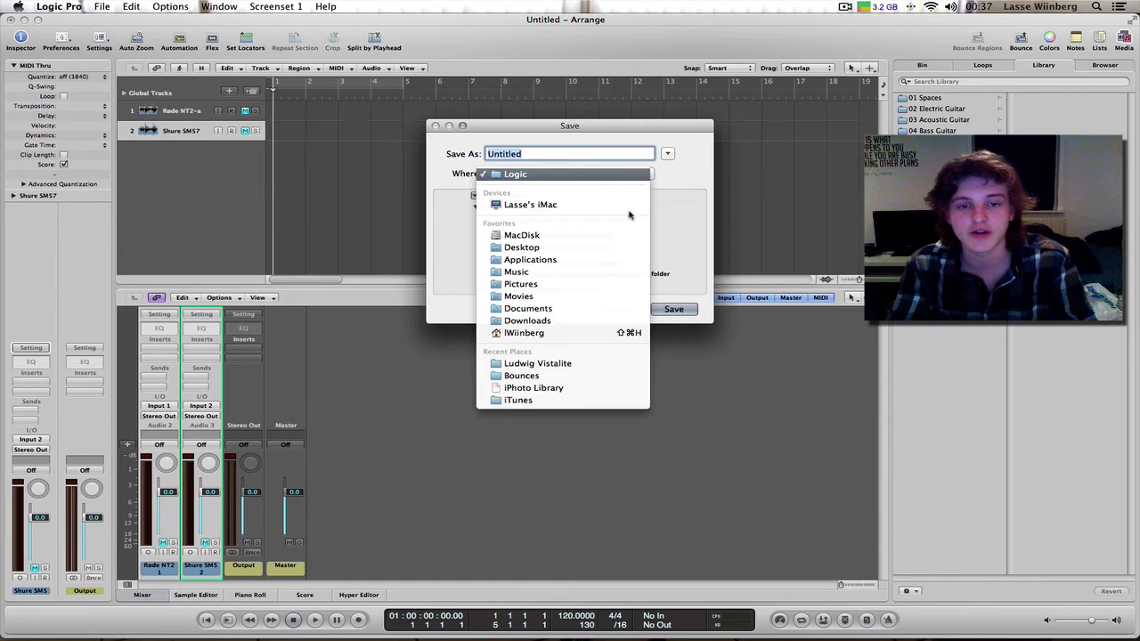
left_click(554, 249)
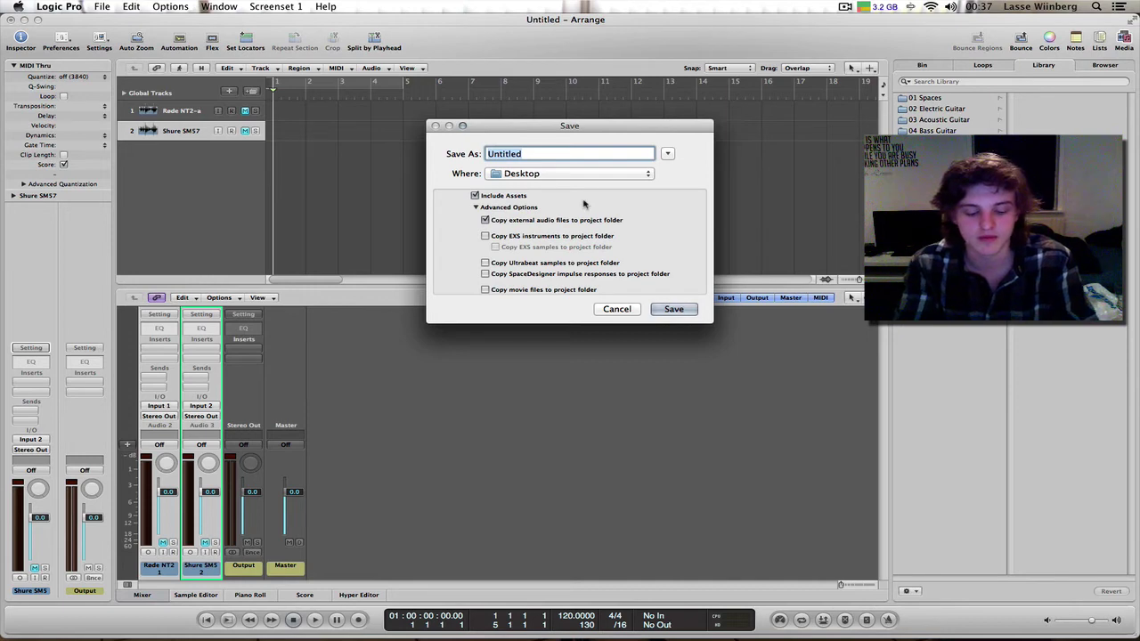
type("test")
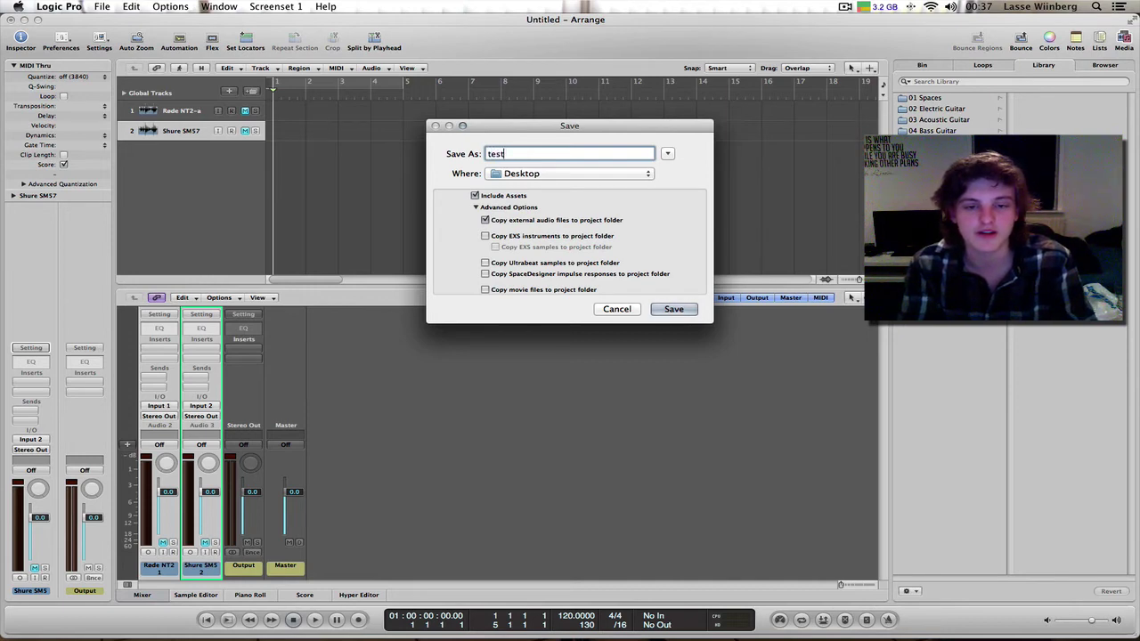
key("Return")
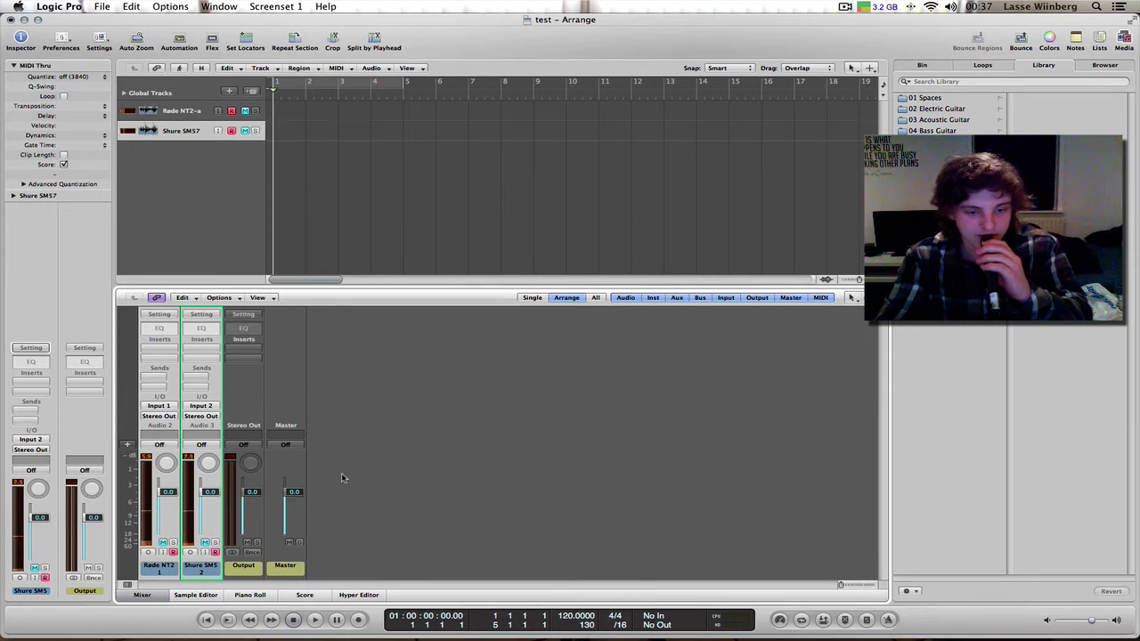
- Record a take on both tracks, stop it, and enlarge track heights to show waveforms
left_click(359, 620)
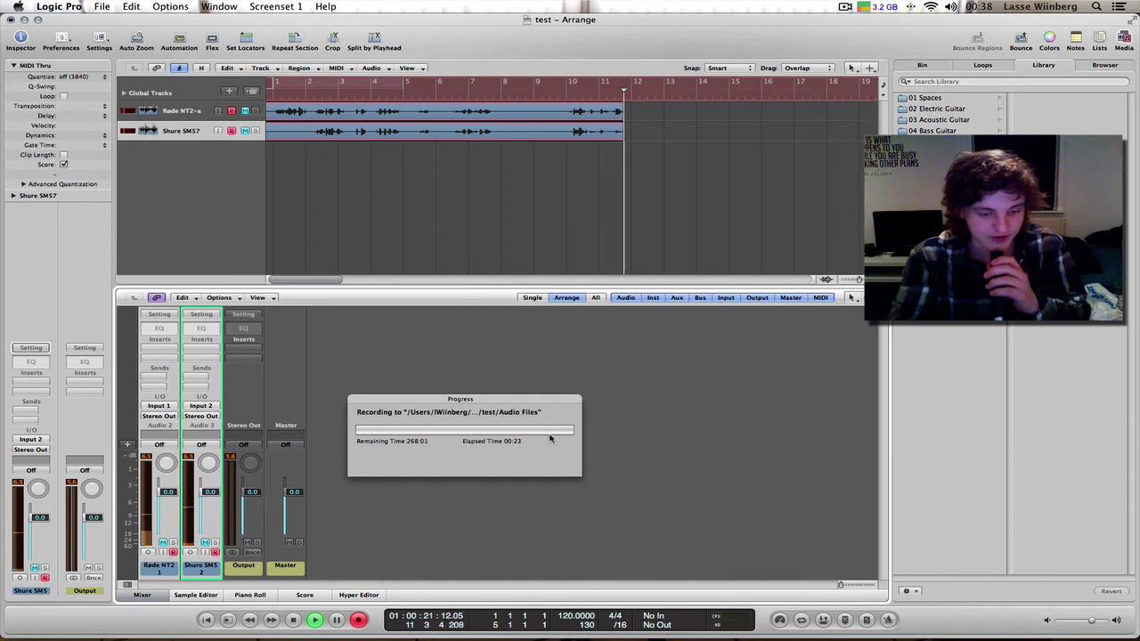
key("space")
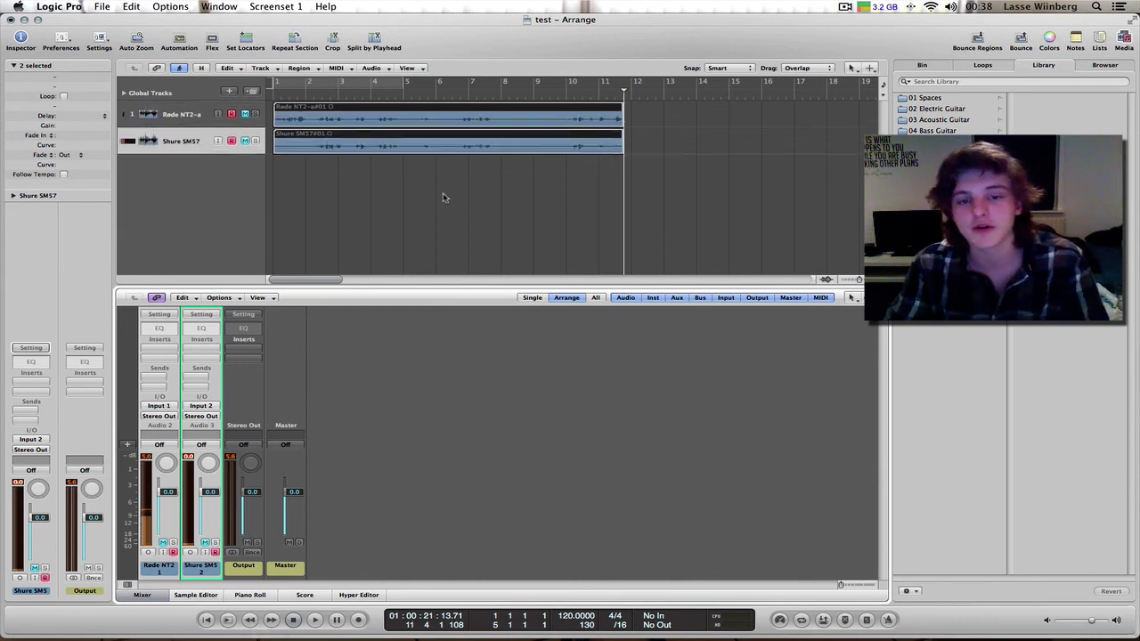
key("ctrl+Down")
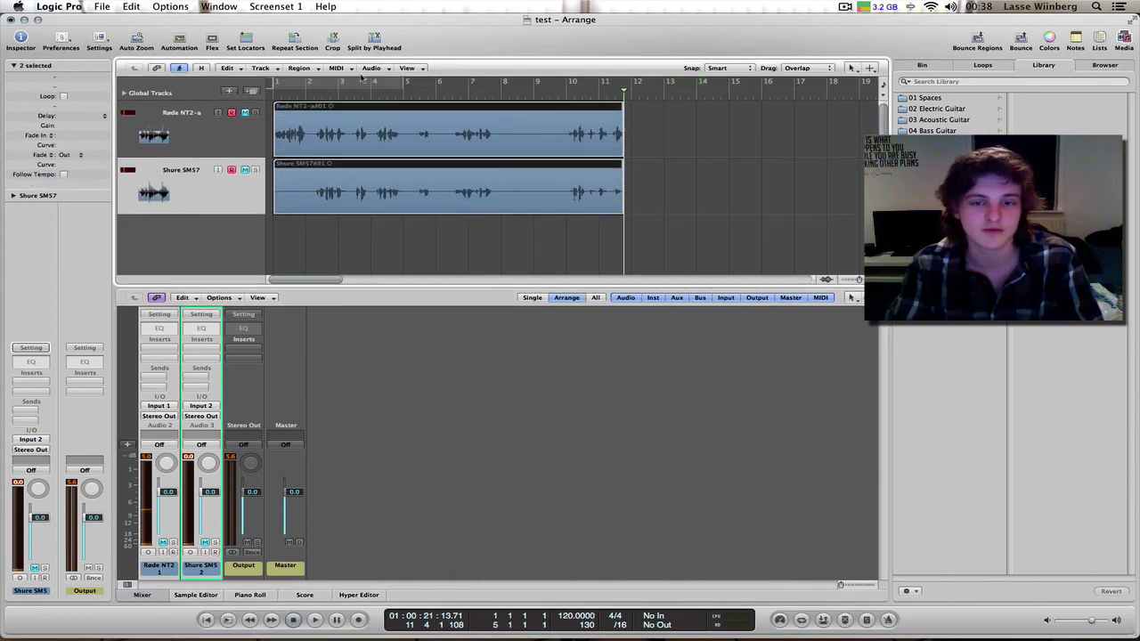
- Add the Colors button to the toolbar via Customize Toolbar
right_click(436, 42)
left_click(463, 89)
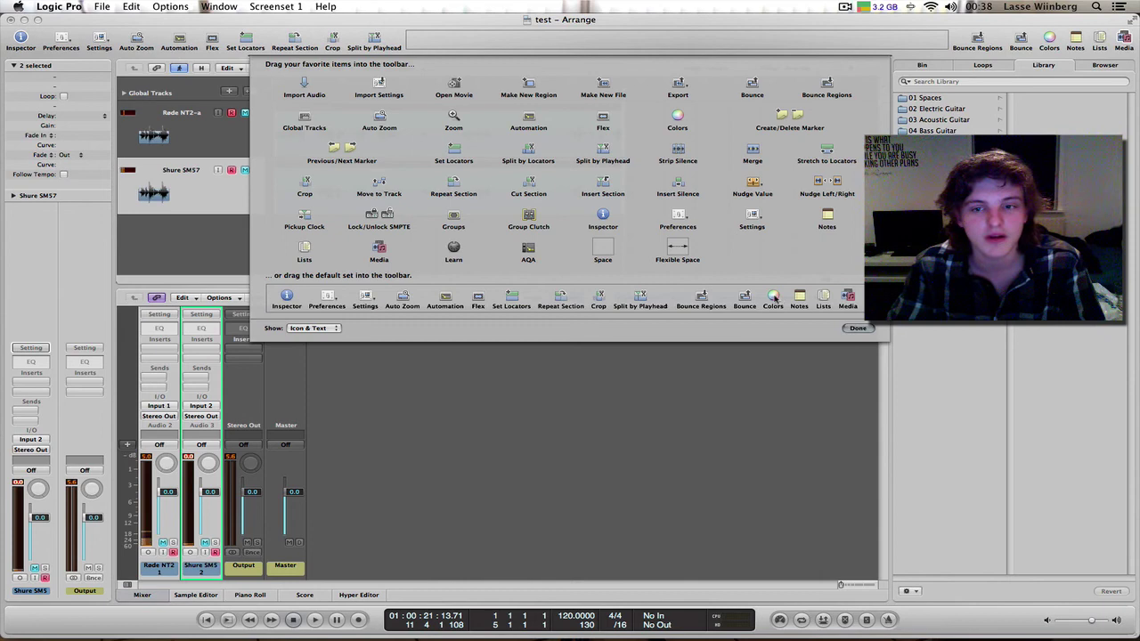
left_click_drag(670, 114, 460, 47)
left_click(868, 329)
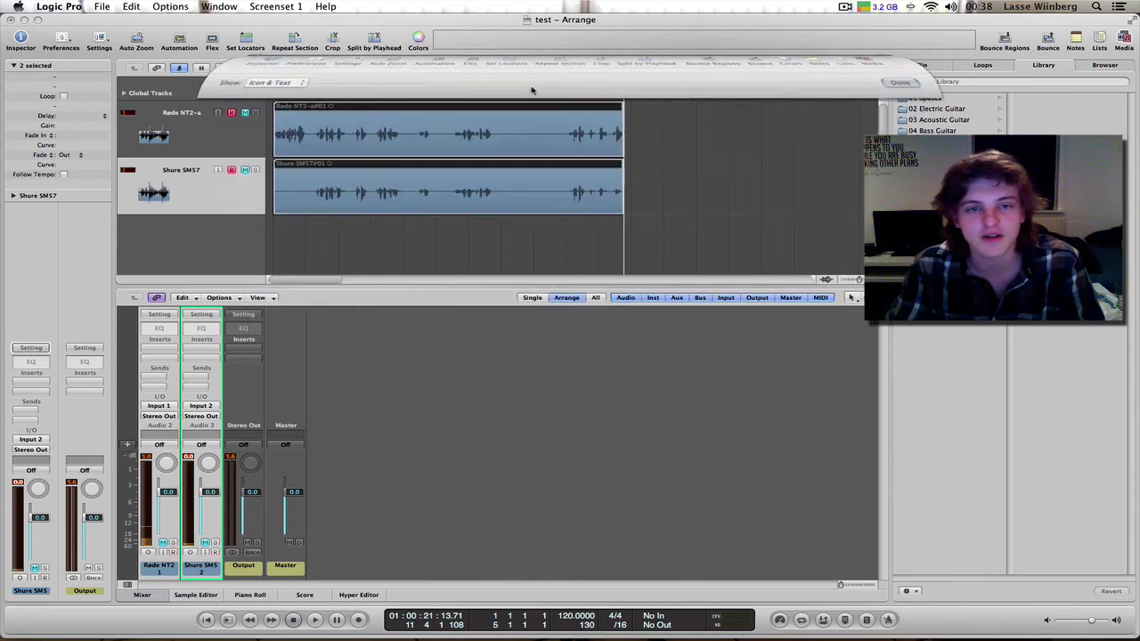
- Colour both recorded regions and both tracks' channel strips red
left_click(418, 41)
left_click(398, 221)
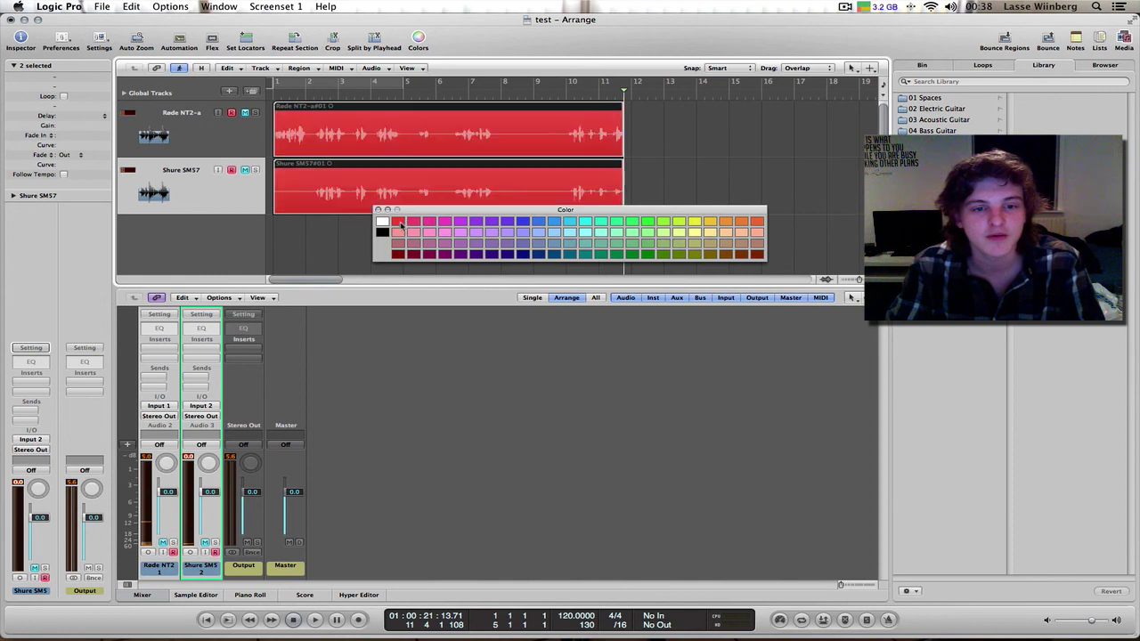
left_click(397, 544)
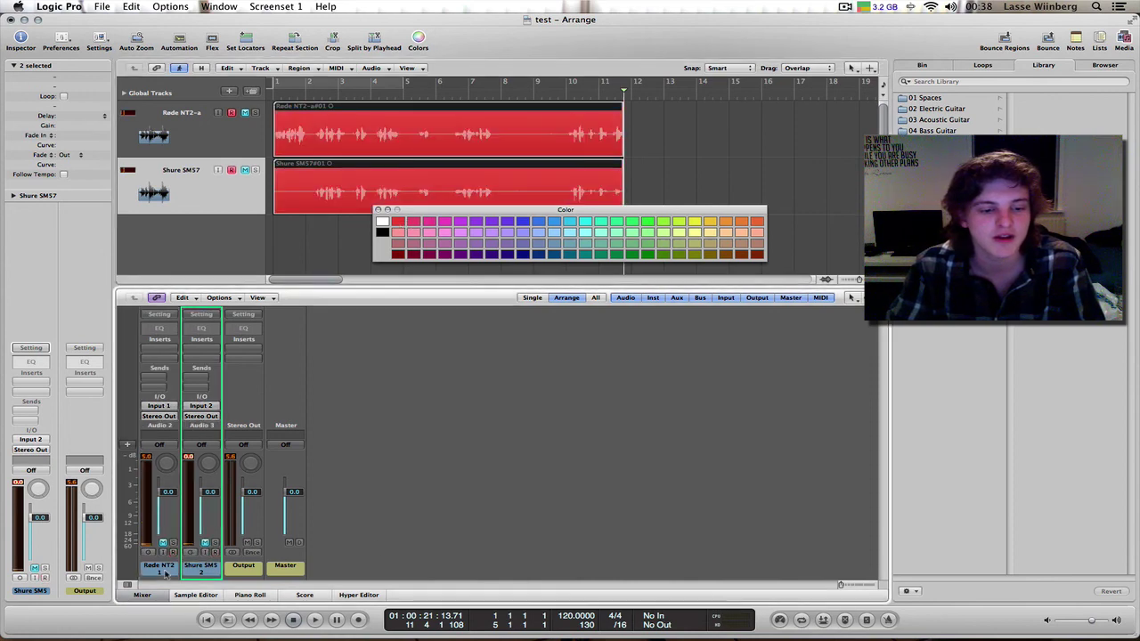
left_click(398, 222)
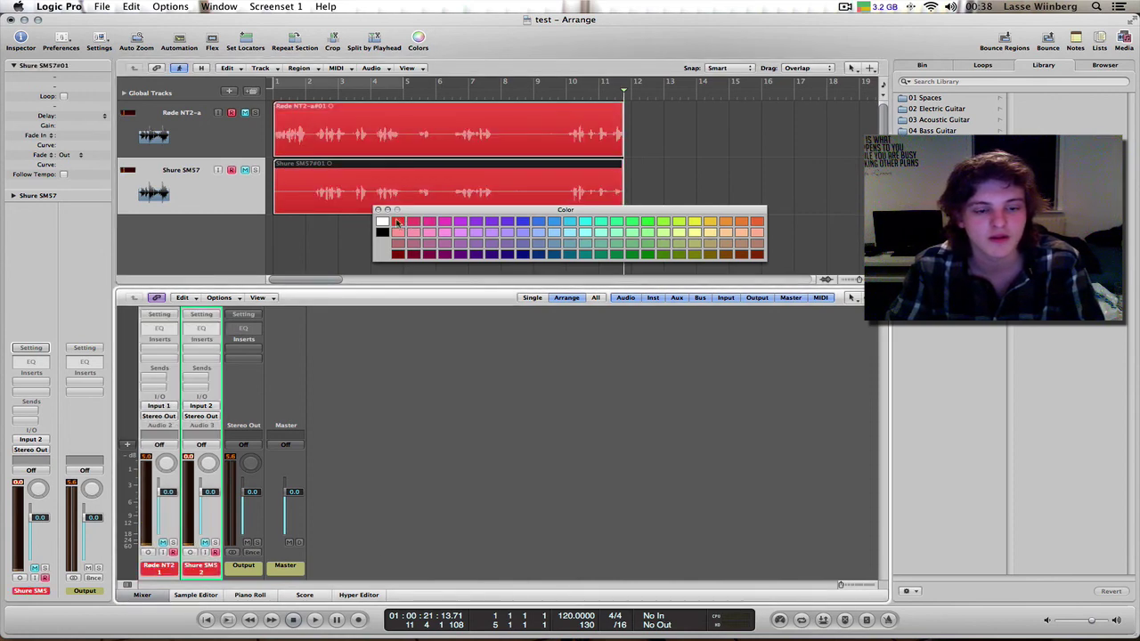
left_click(378, 210)
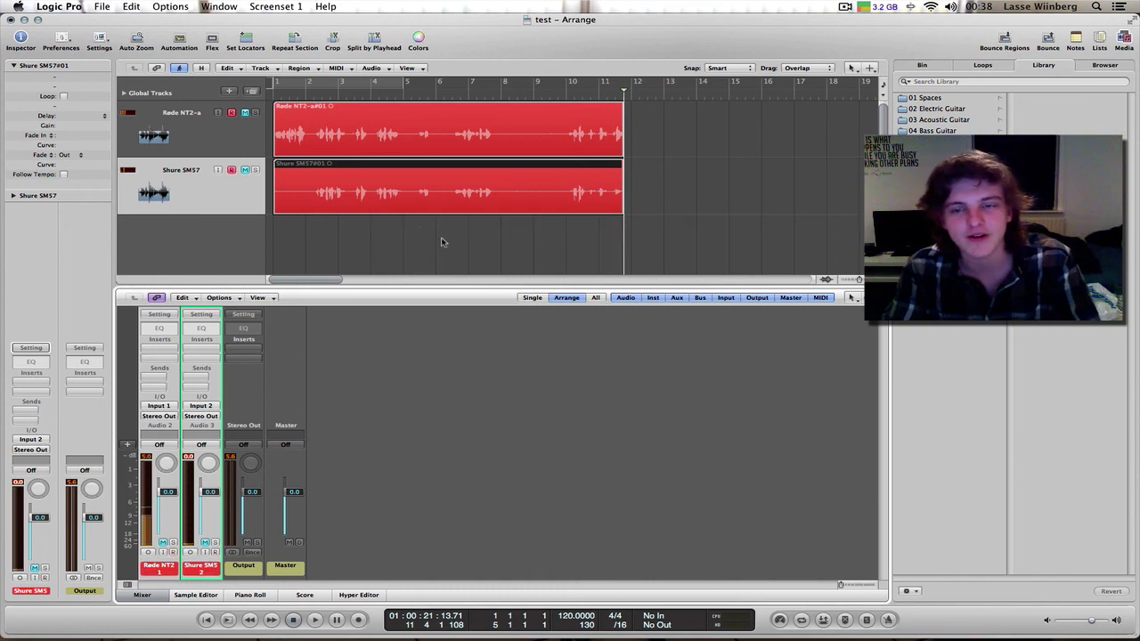